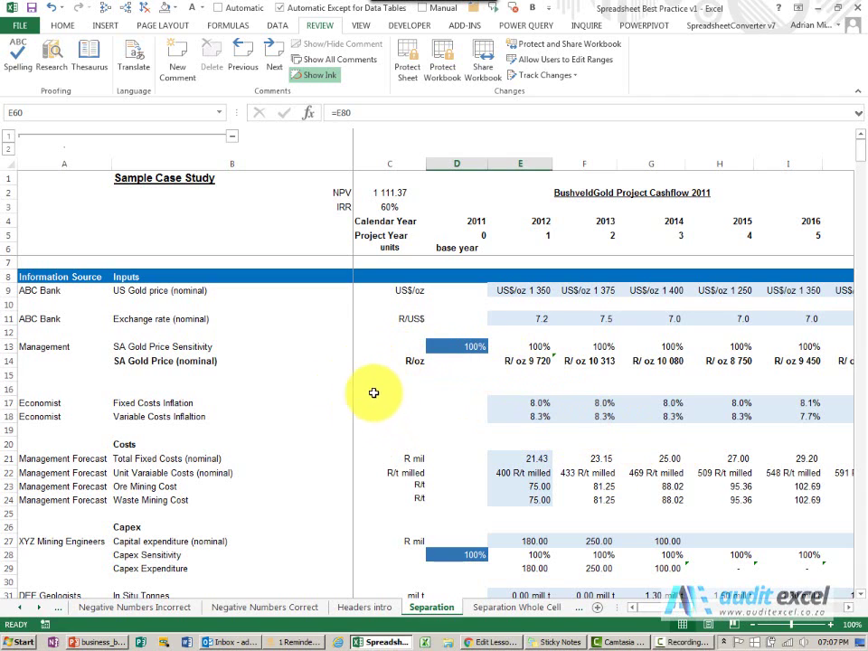
- Review the Inputs section, hiding and then restoring the Information Source column
{"action": "left_click", "coordinate": [136, 277]}
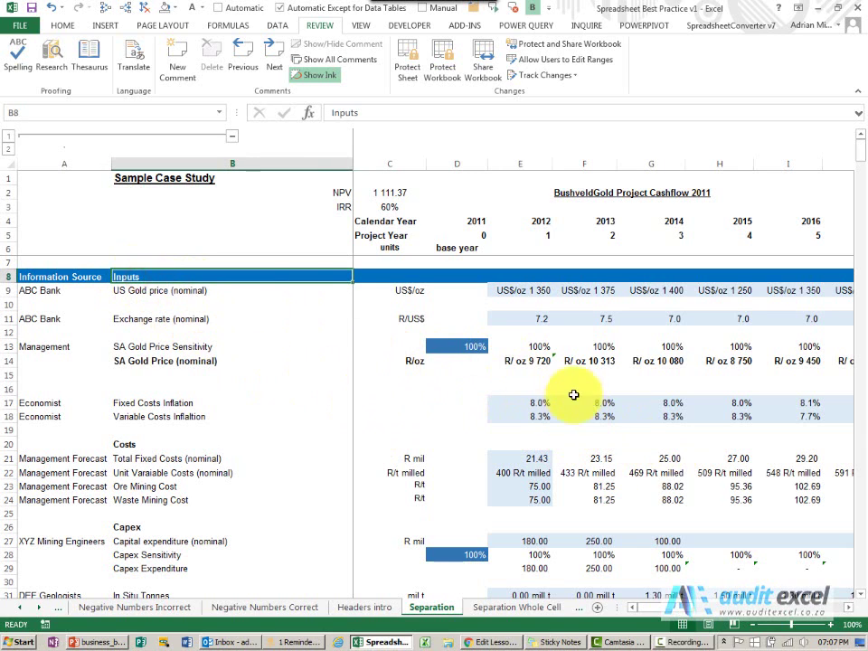
{"action": "left_click", "coordinate": [523, 290]}
{"action": "left_click", "coordinate": [524, 317]}
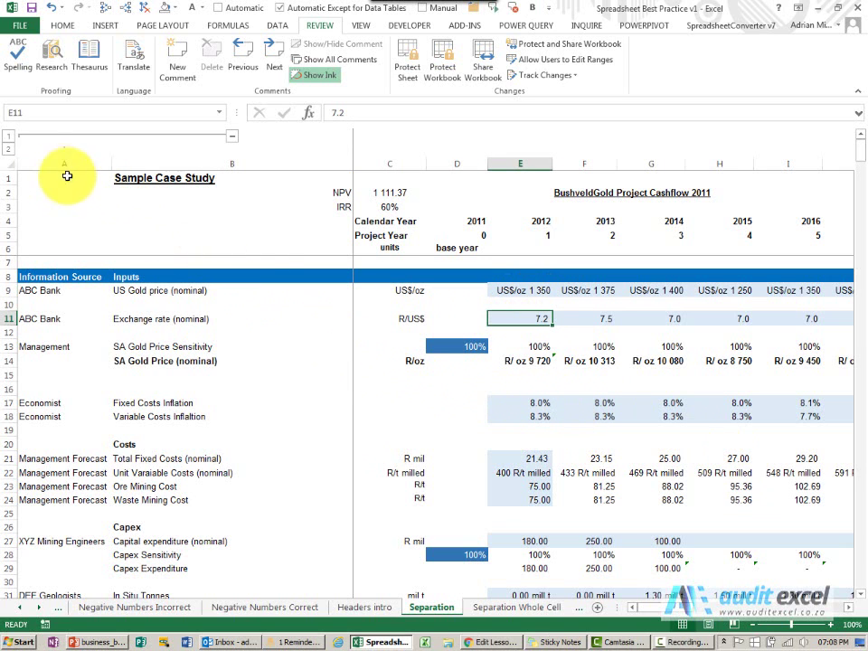
{"action": "left_click", "coordinate": [230, 136]}
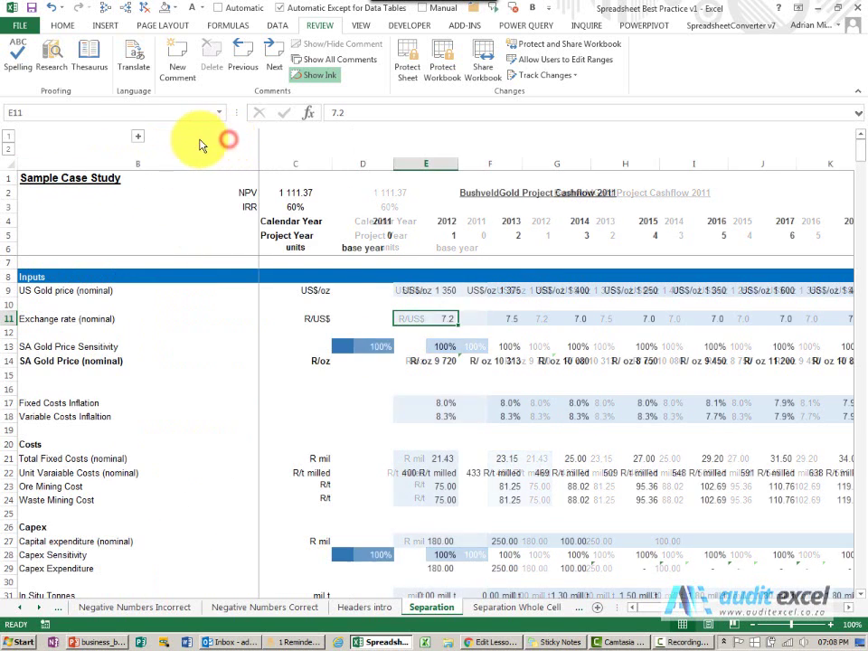
{"action": "left_click", "coordinate": [139, 135]}
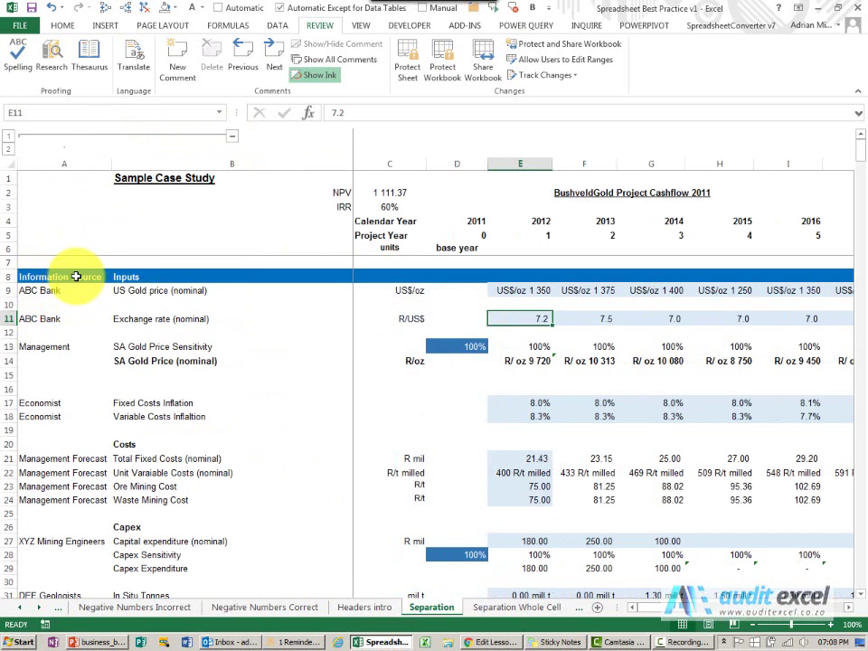
- Inspect the gold price and exchange rate labels with their US$/oz, R/US$ and R/oz units
{"action": "left_click", "coordinate": [157, 291]}
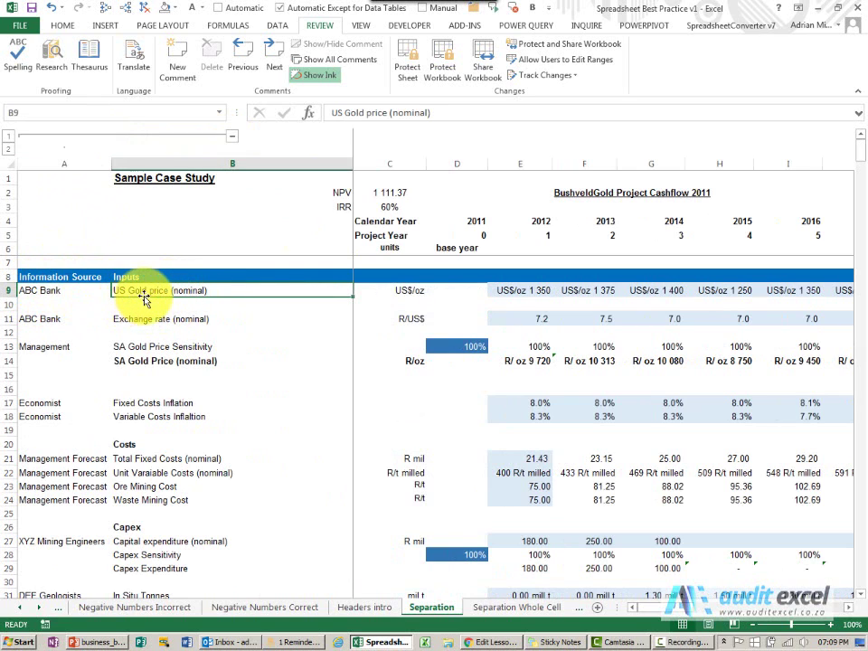
{"action": "left_click", "coordinate": [185, 319]}
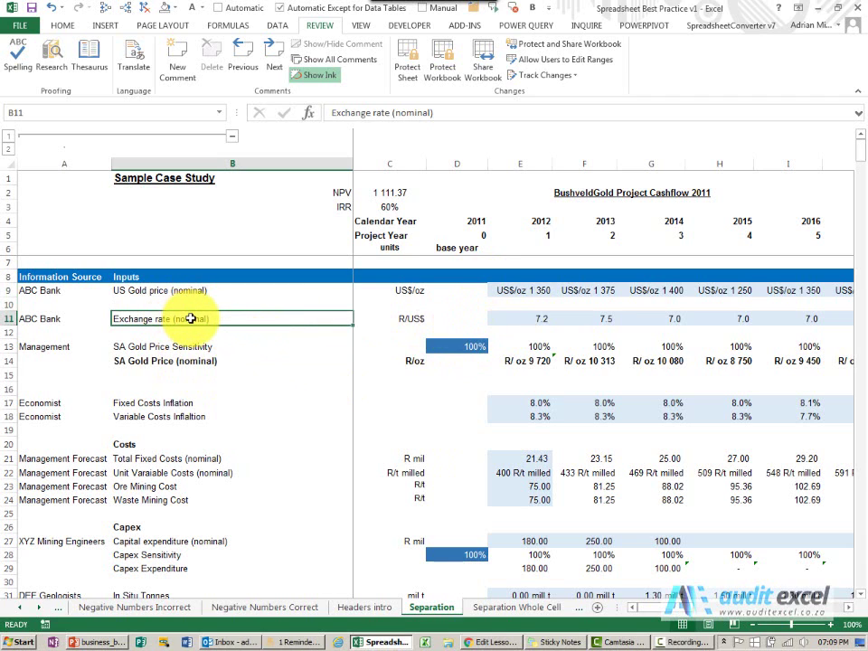
{"action": "left_click", "coordinate": [399, 318]}
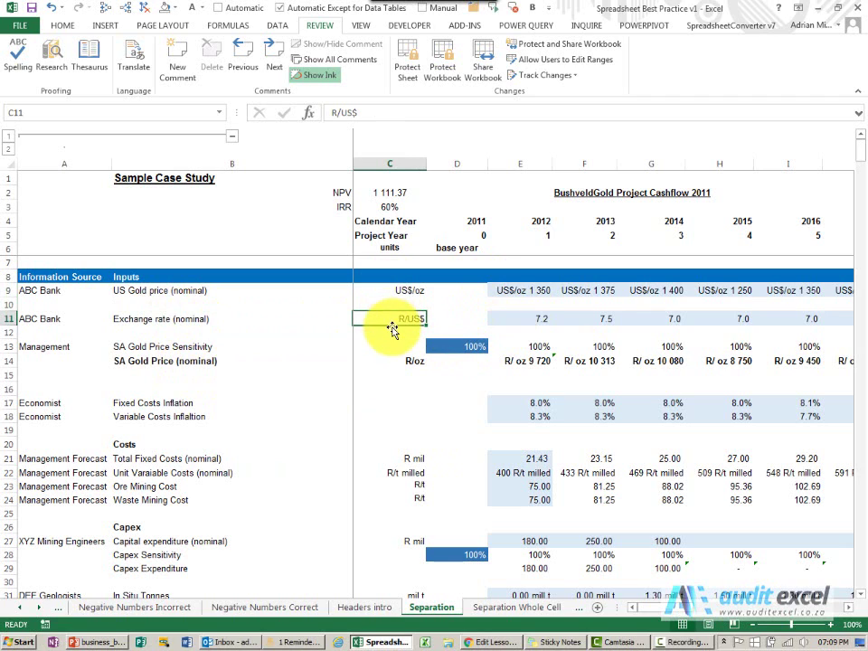
{"action": "left_click", "coordinate": [394, 290]}
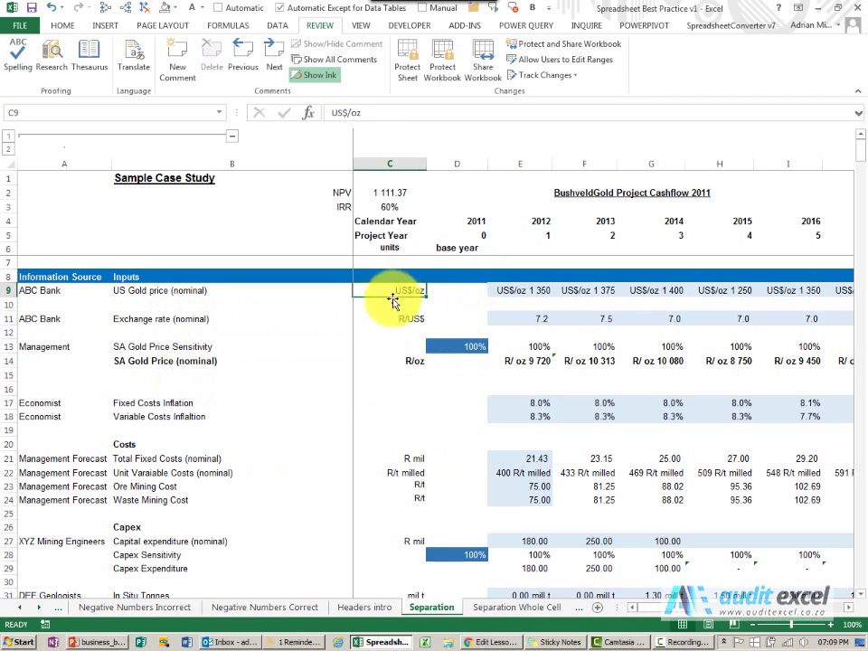
{"action": "left_click", "coordinate": [393, 316]}
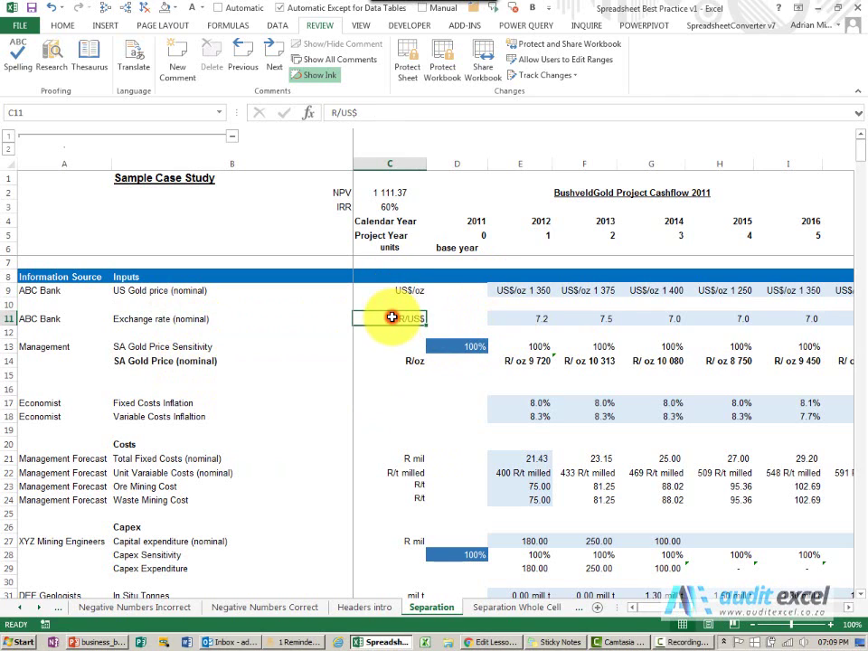
{"action": "left_click", "coordinate": [411, 361]}
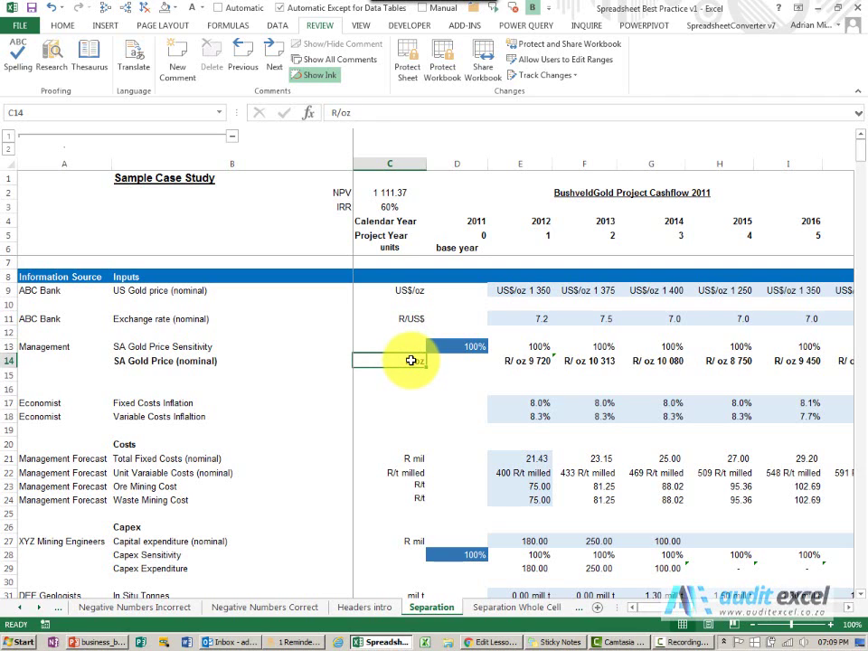
{"action": "left_click", "coordinate": [401, 291]}
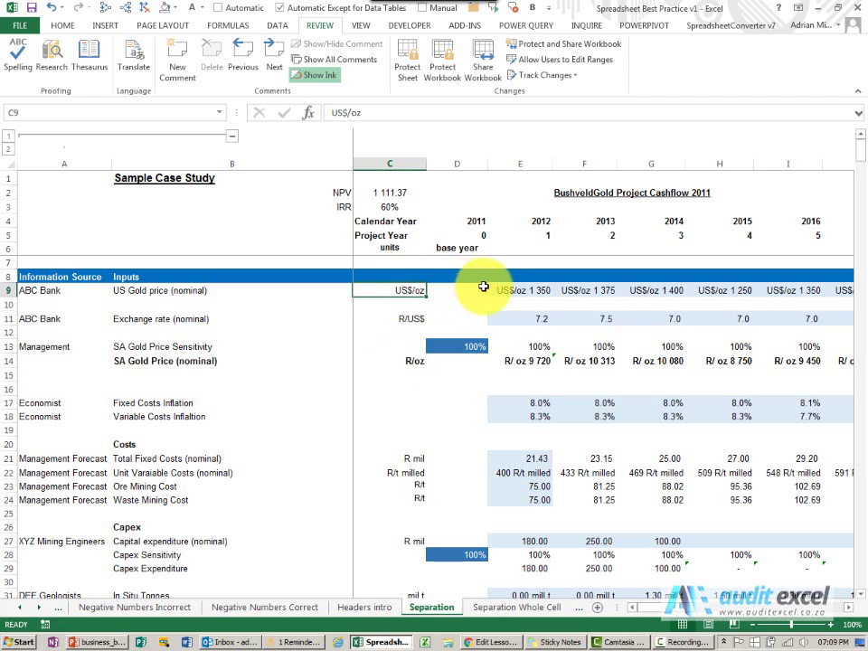
- Enter 1300 as the 2012 US gold price in E9
{"action": "left_click", "coordinate": [519, 289]}
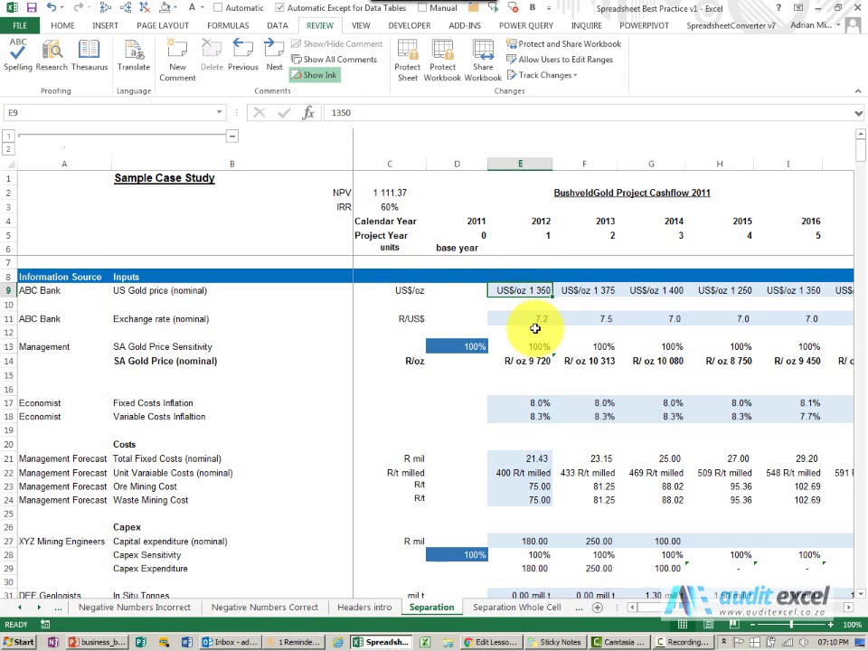
{"action": "type", "text": "1300"}
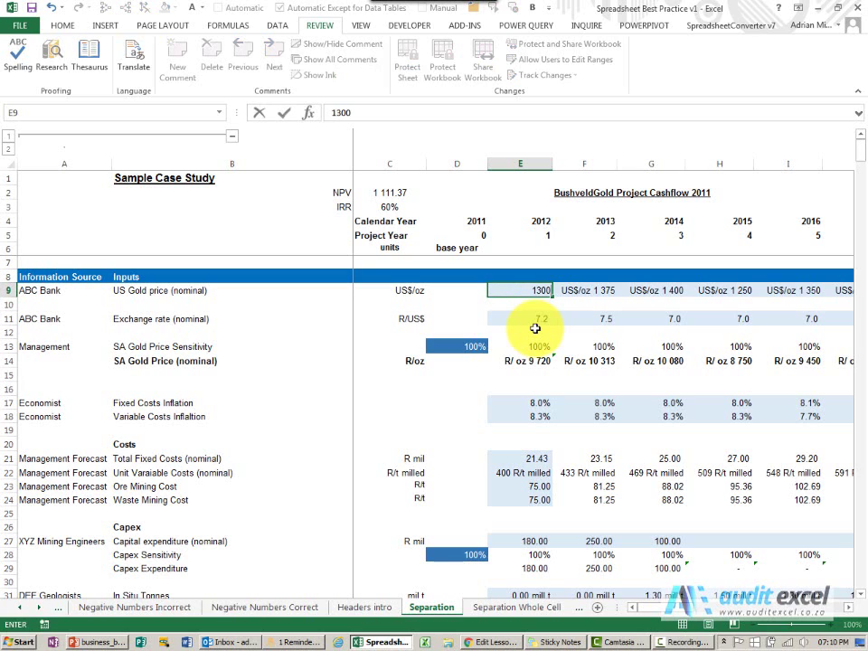
{"action": "key", "text": "Return"}
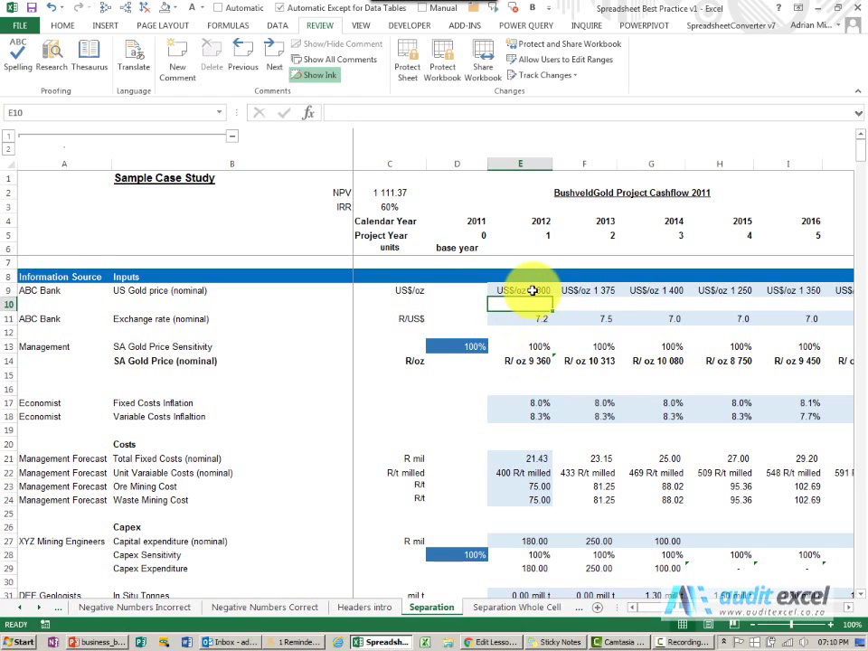
{"action": "left_click", "coordinate": [531, 290]}
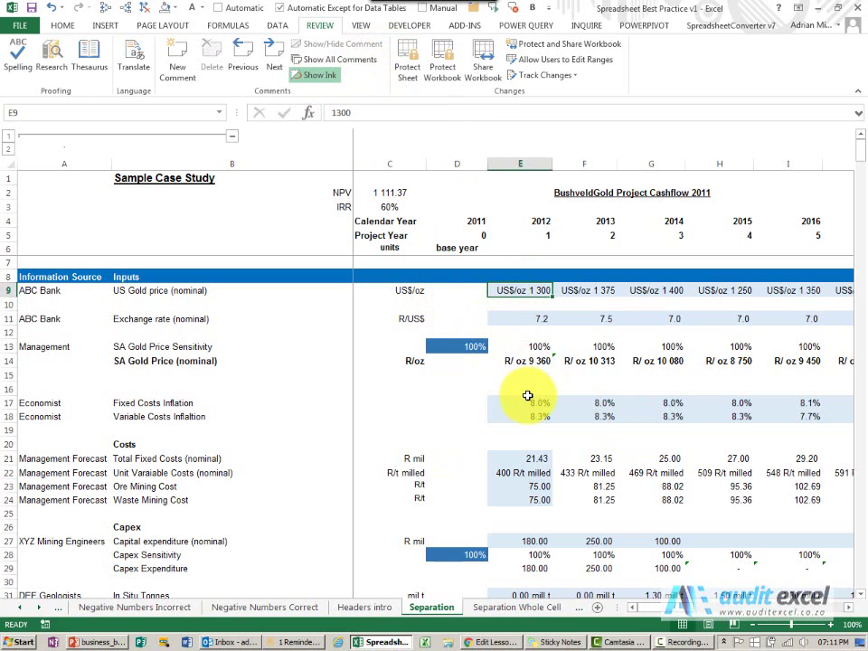
- Protect the Separation sheet with the default protection settings
{"action": "left_click", "coordinate": [524, 360]}
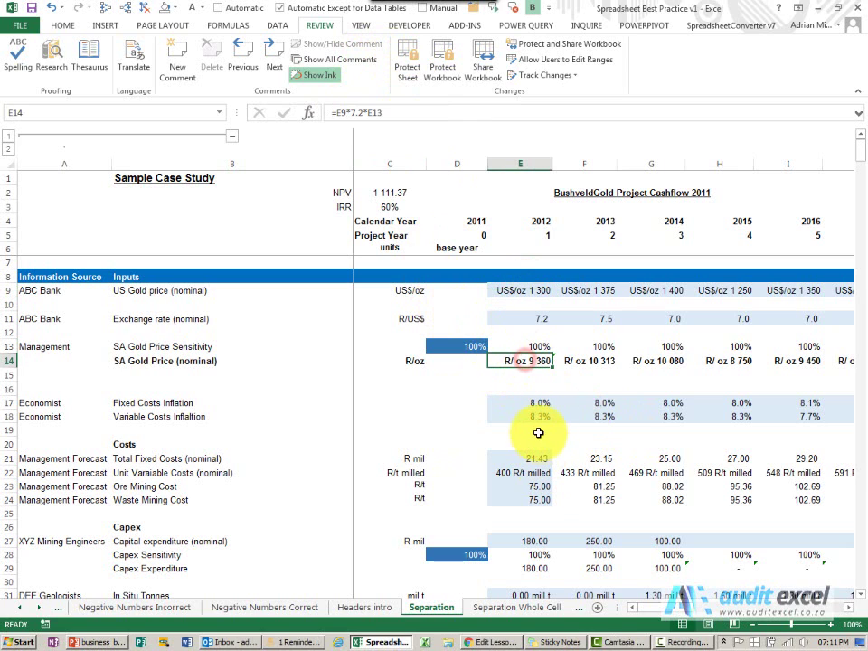
{"action": "left_click", "coordinate": [406, 63]}
{"action": "left_click", "coordinate": [282, 486]}
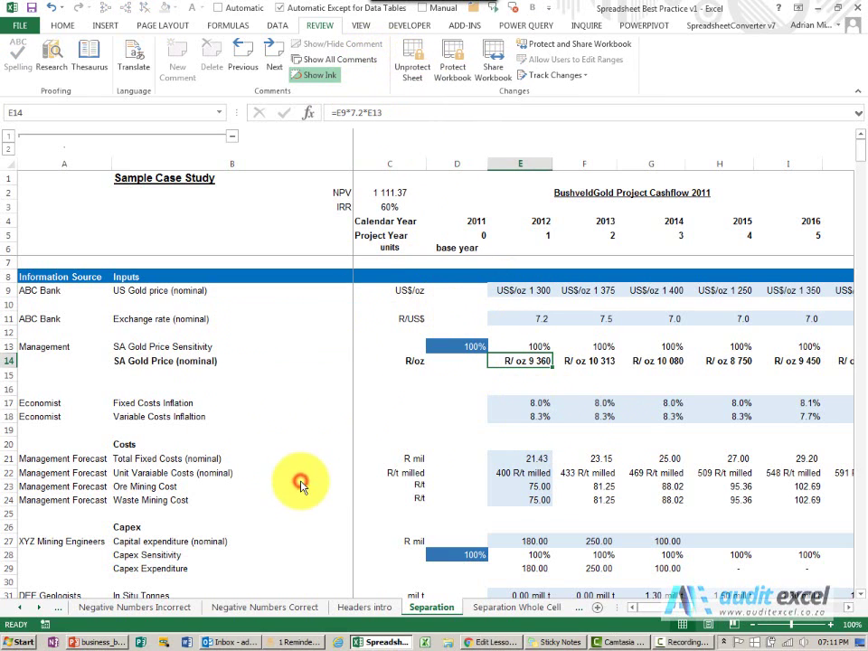
- Try editing the E14 SA gold price formula and dismiss the protected-sheet warning
{"action": "left_click", "coordinate": [538, 361]}
{"action": "key", "text": "F2"}
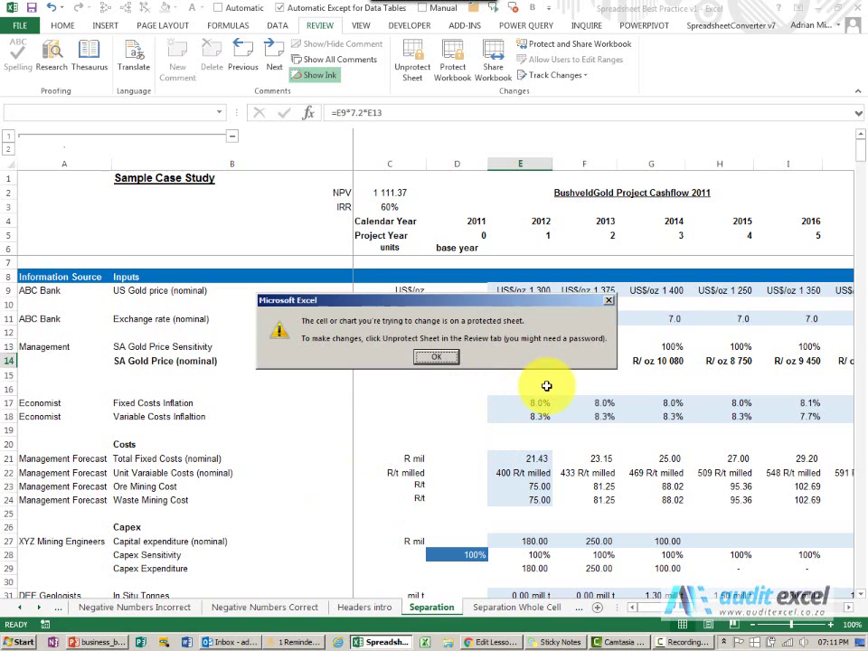
{"action": "key", "text": "Return"}
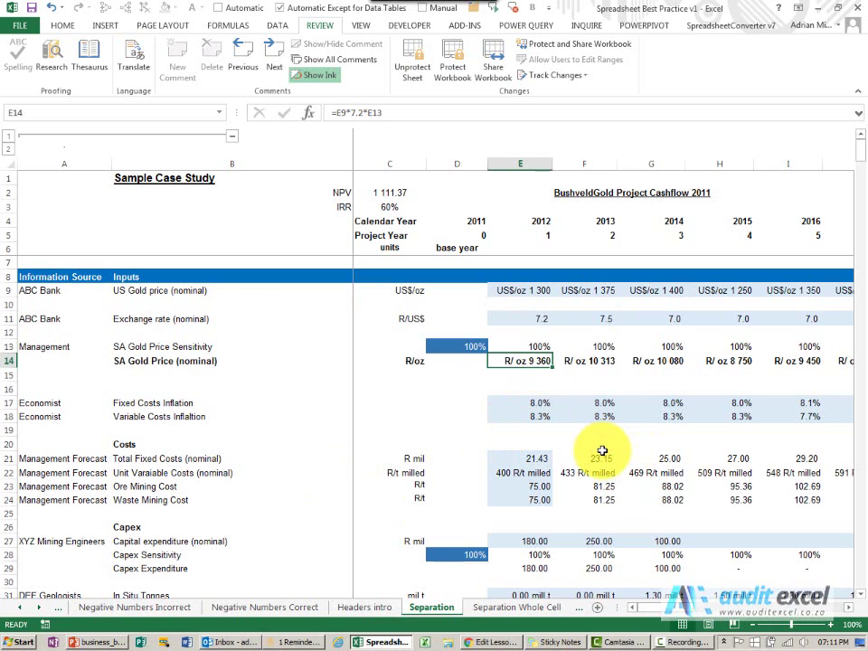
{"action": "left_click", "coordinate": [461, 346]}
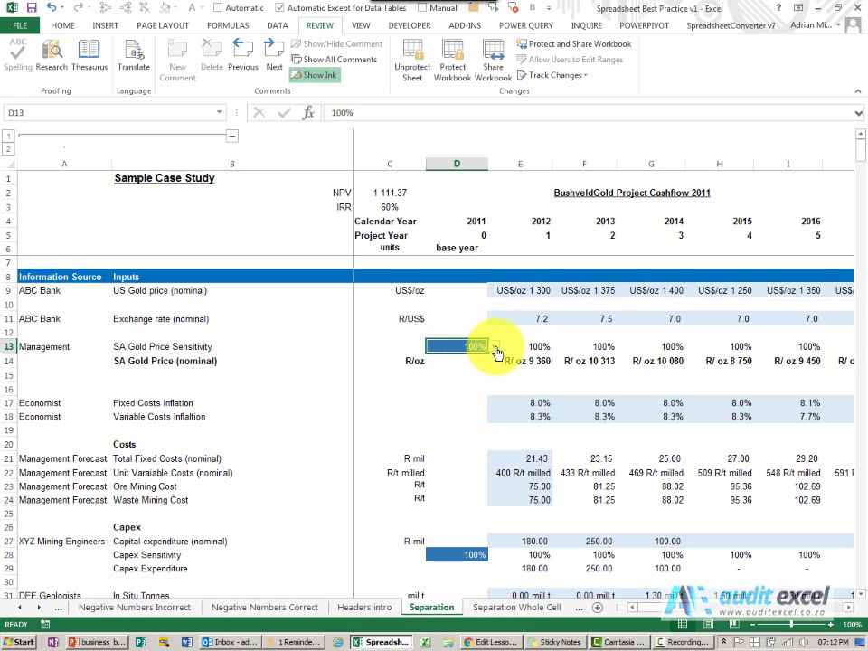
{"action": "left_click", "coordinate": [496, 348]}
{"action": "left_click", "coordinate": [496, 348]}
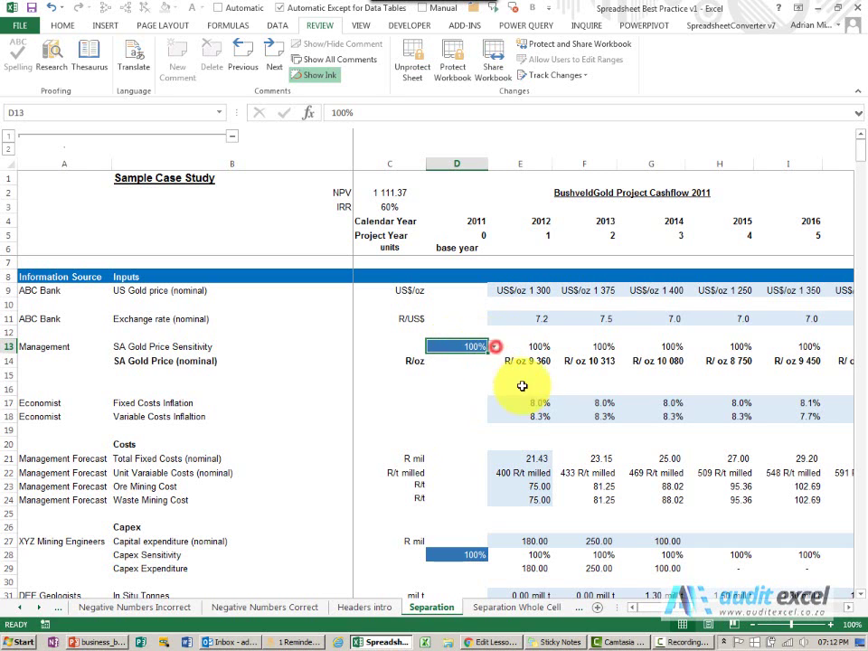
{"action": "scroll", "coordinate": [552, 425], "scroll_direction": "down", "scroll_amount": 4}
- Test the D33 dilution validation by entering 9% and then 11%
{"action": "left_click", "coordinate": [457, 454]}
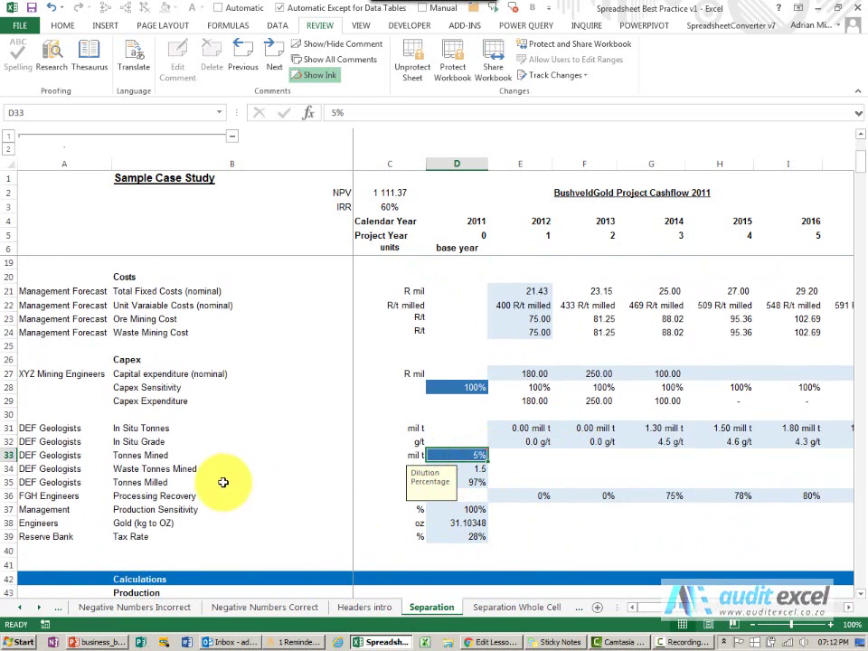
{"action": "mouse_move", "coordinate": [465, 457]}
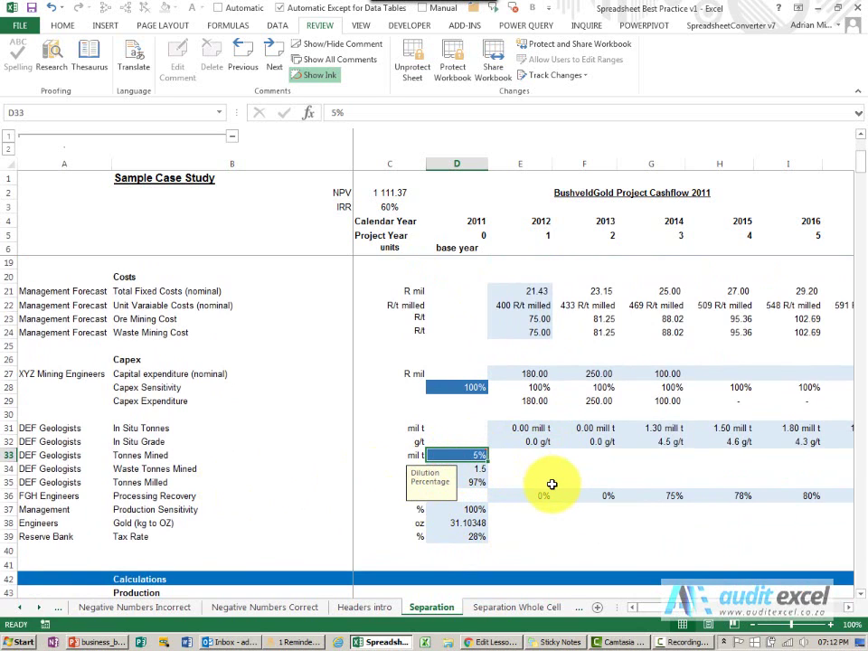
{"action": "type", "text": "9"}
{"action": "key", "text": "Return"}
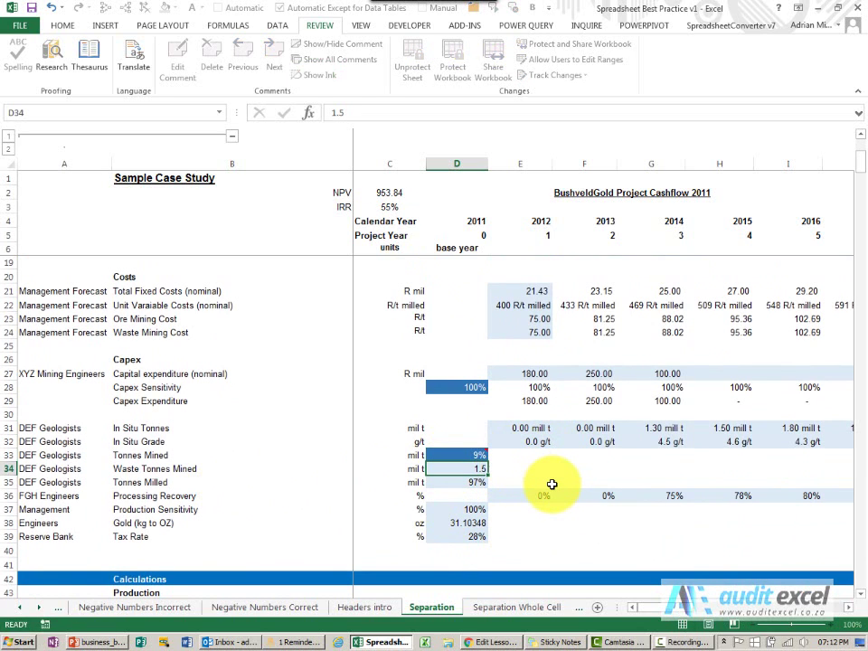
{"action": "key", "text": "Up"}
{"action": "type", "text": "1"}
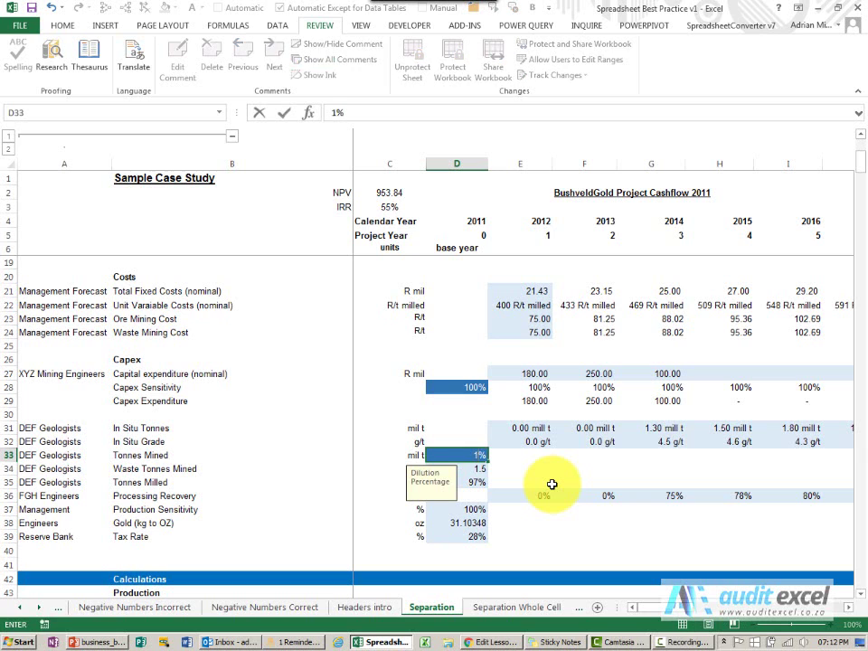
{"action": "type", "text": "1"}
{"action": "key", "text": "Return"}
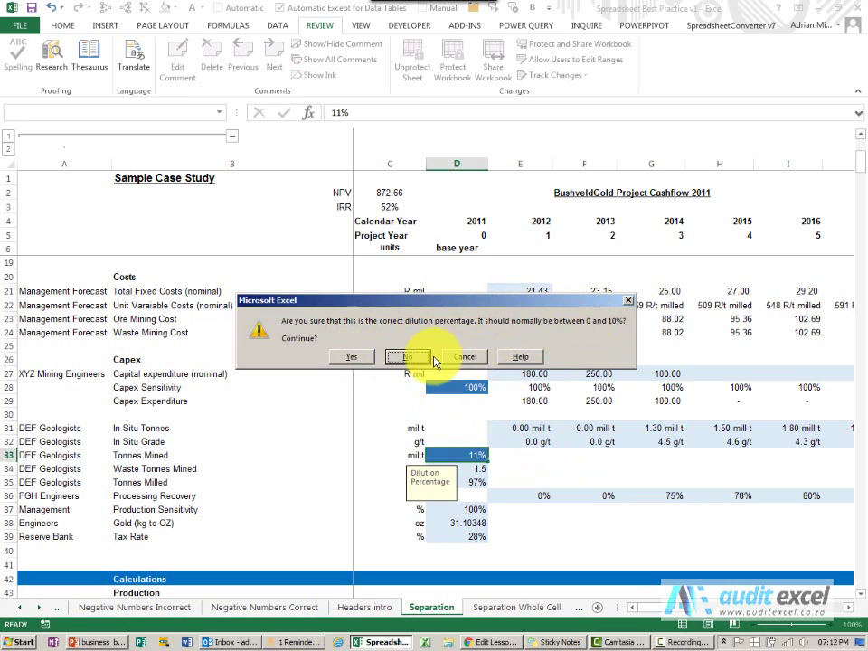
- Reject the out-of-range warnings and settle the dilution percentage at 1.1%
{"action": "left_click", "coordinate": [408, 356]}
{"action": "type", "text": "1."}
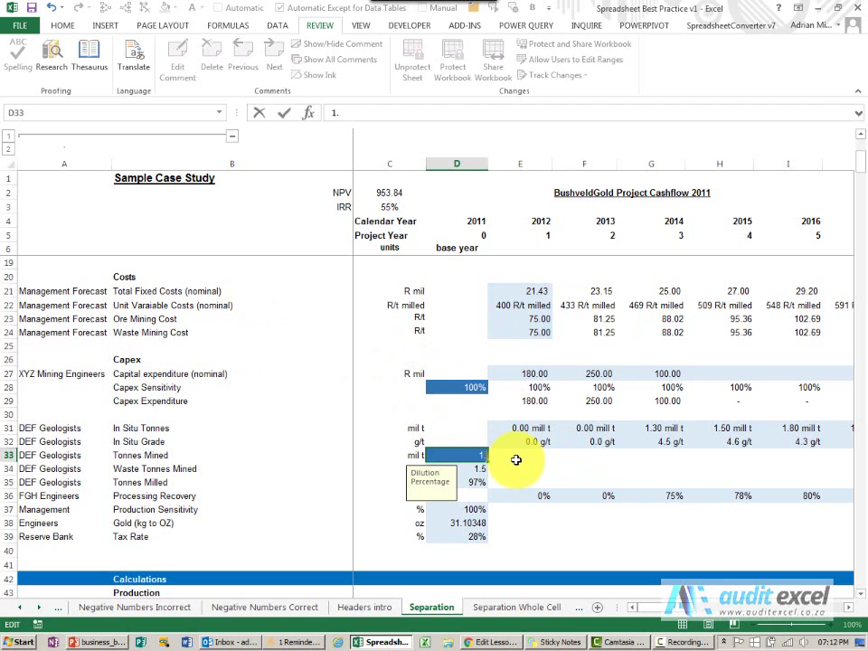
{"action": "type", "text": "1"}
{"action": "key", "text": "Return"}
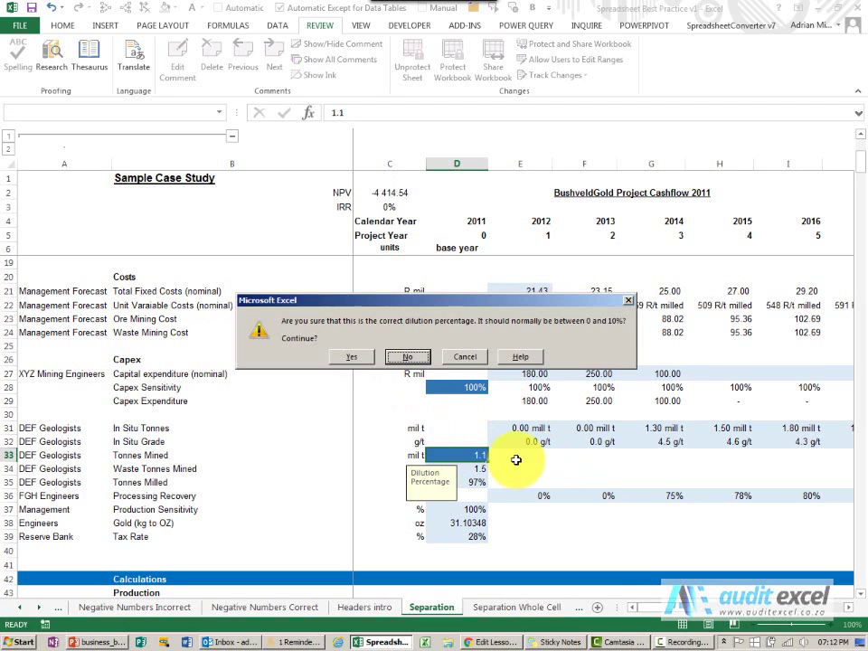
{"action": "left_click", "coordinate": [395, 356]}
{"action": "mouse_move", "coordinate": [457, 457]}
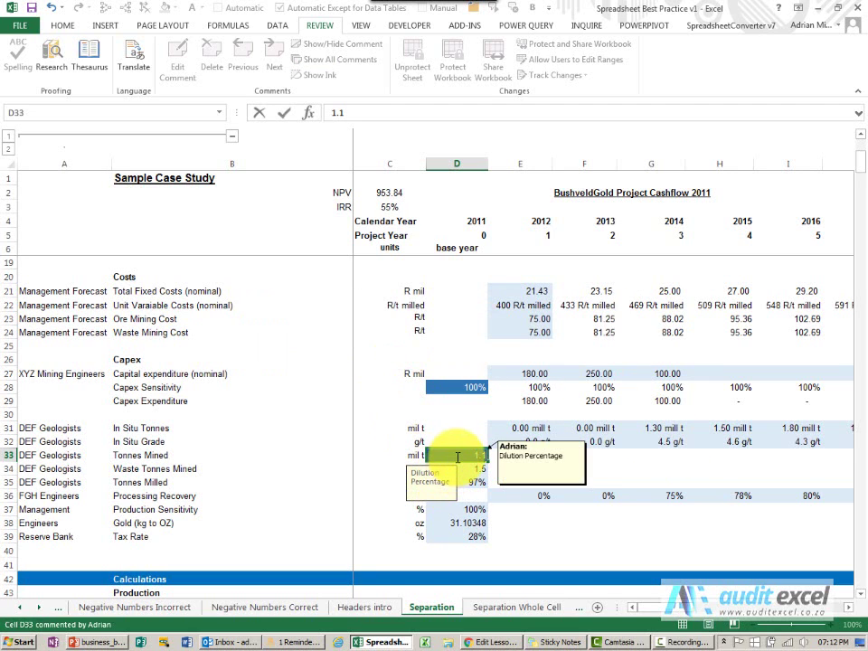
{"action": "left_click", "coordinate": [366, 113]}
{"action": "key", "text": "BackSpace"}
{"action": "key", "text": "BackSpace"}
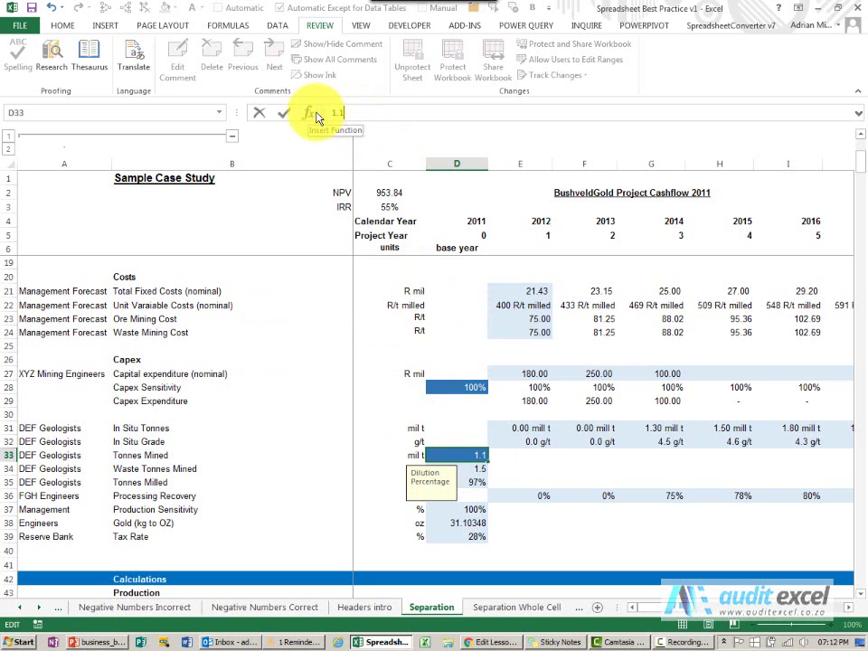
{"action": "key", "text": "Return"}
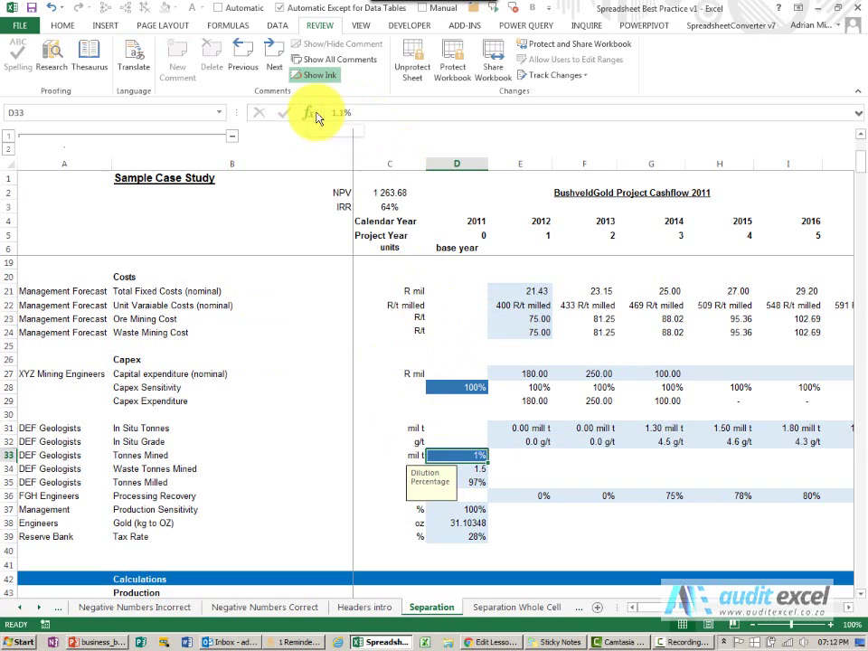